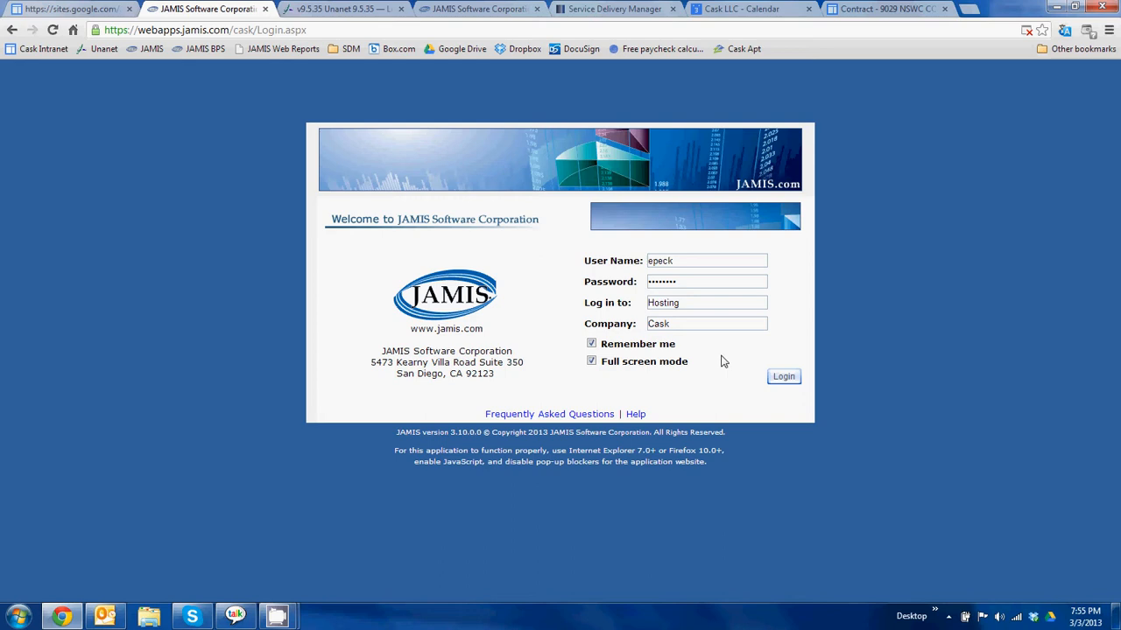
Log in to the Cask company account with the prefilled credentials and open the Working Forecast.
{"action": "left_click", "coordinate": [781, 377]}
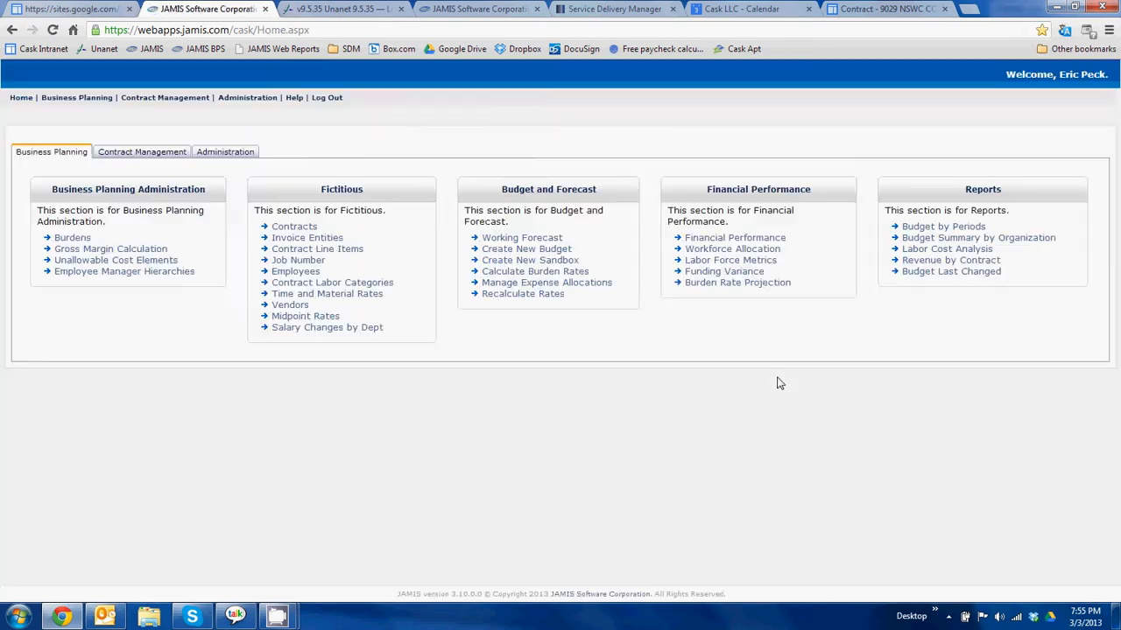
{"action": "left_click", "coordinate": [547, 239]}
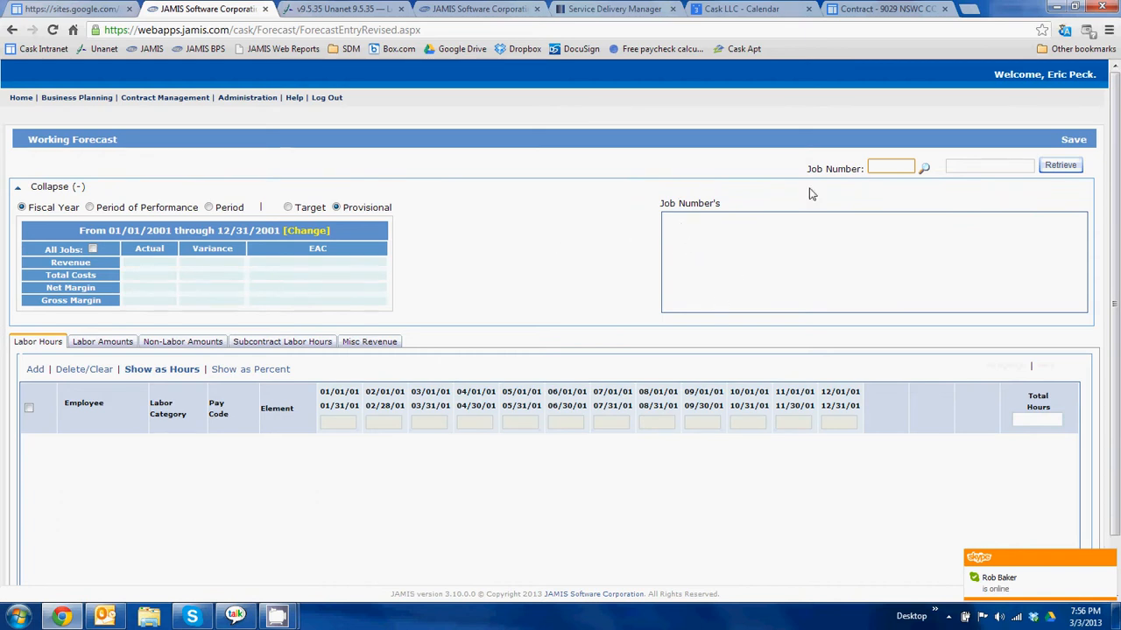
Look up the active job numbers belonging to contract 1029.
{"action": "left_click", "coordinate": [925, 169]}
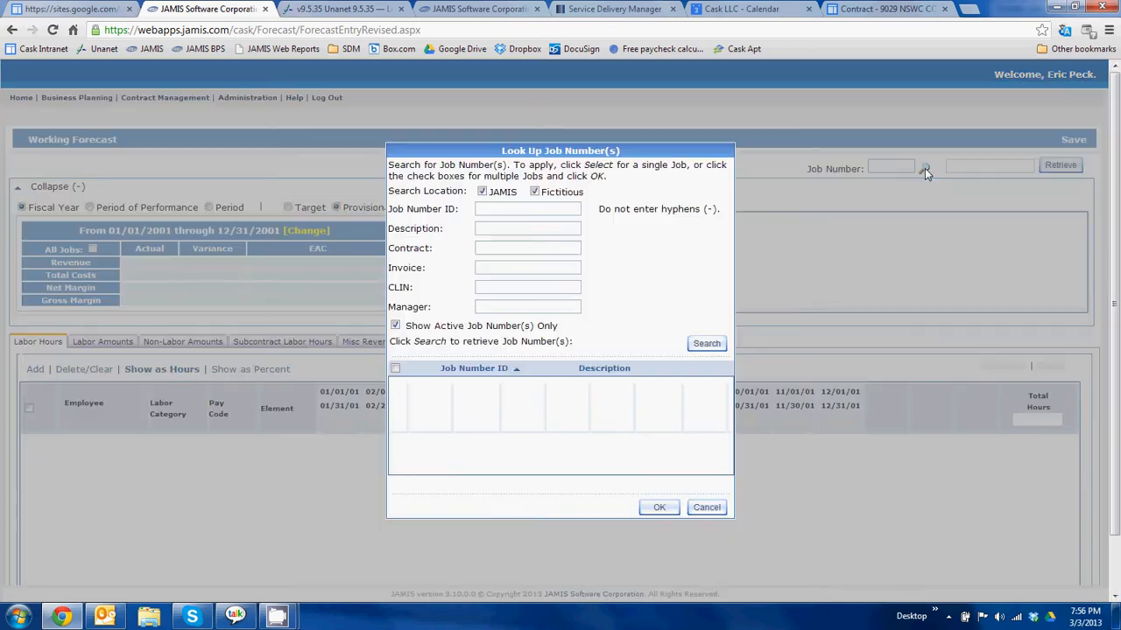
{"action": "left_click", "coordinate": [507, 254]}
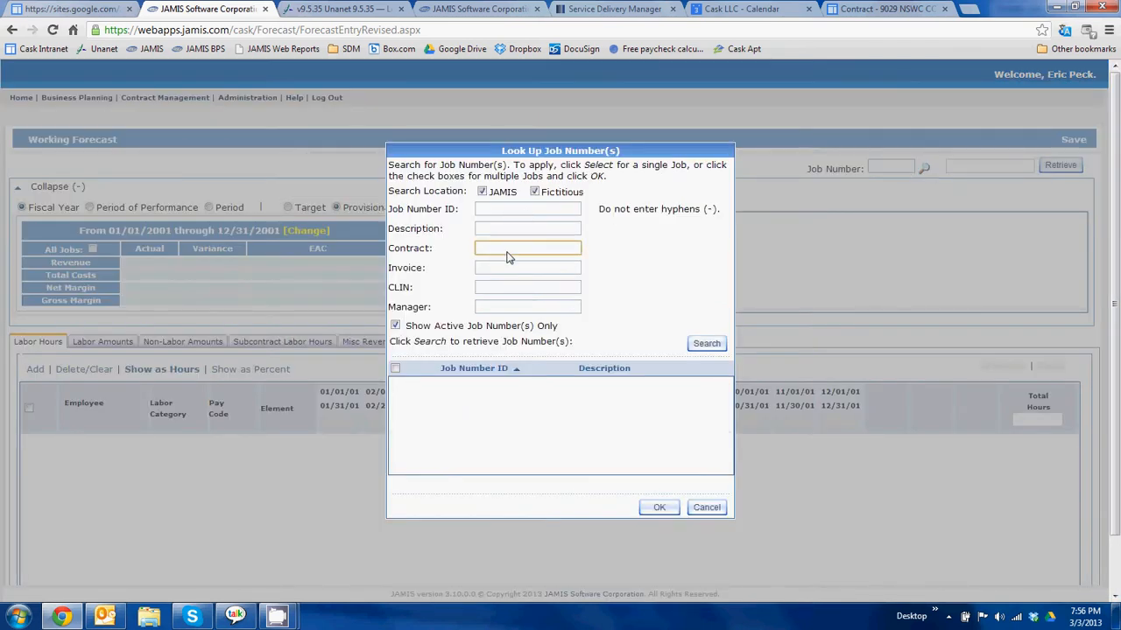
{"action": "type", "text": "1029"}
{"action": "left_click", "coordinate": [708, 344]}
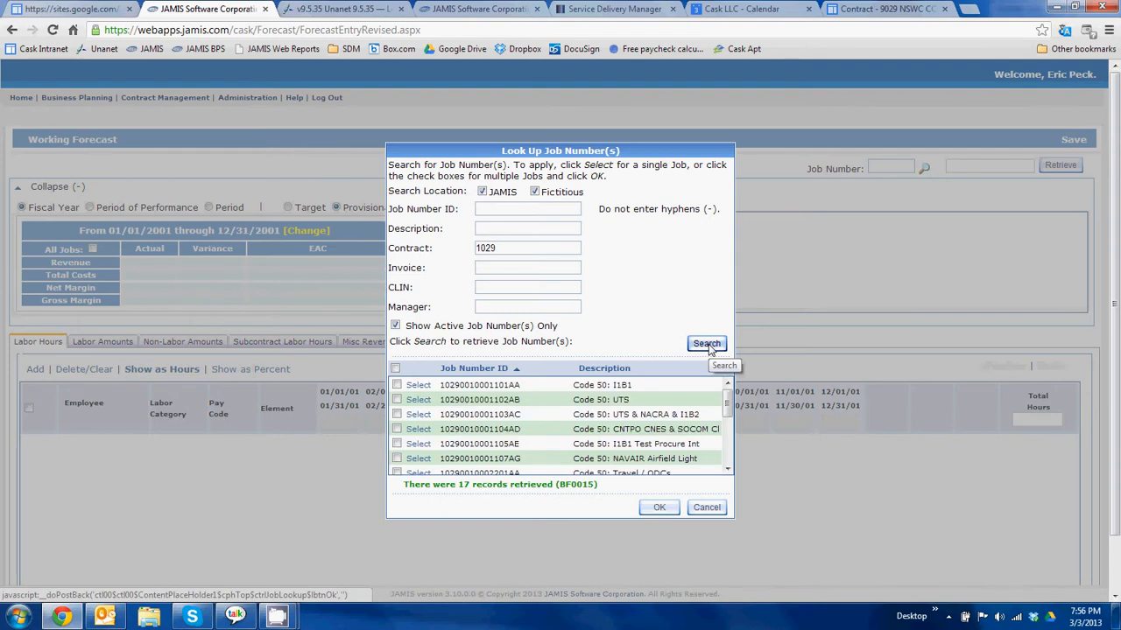
Load the contract's jobs ending in 3301AH, 3302AJ, 3303AK, 3304AL and 4401AL into the working forecast.
{"action": "left_click_drag", "start_coordinate": [727, 405], "coordinate": [729, 464]}
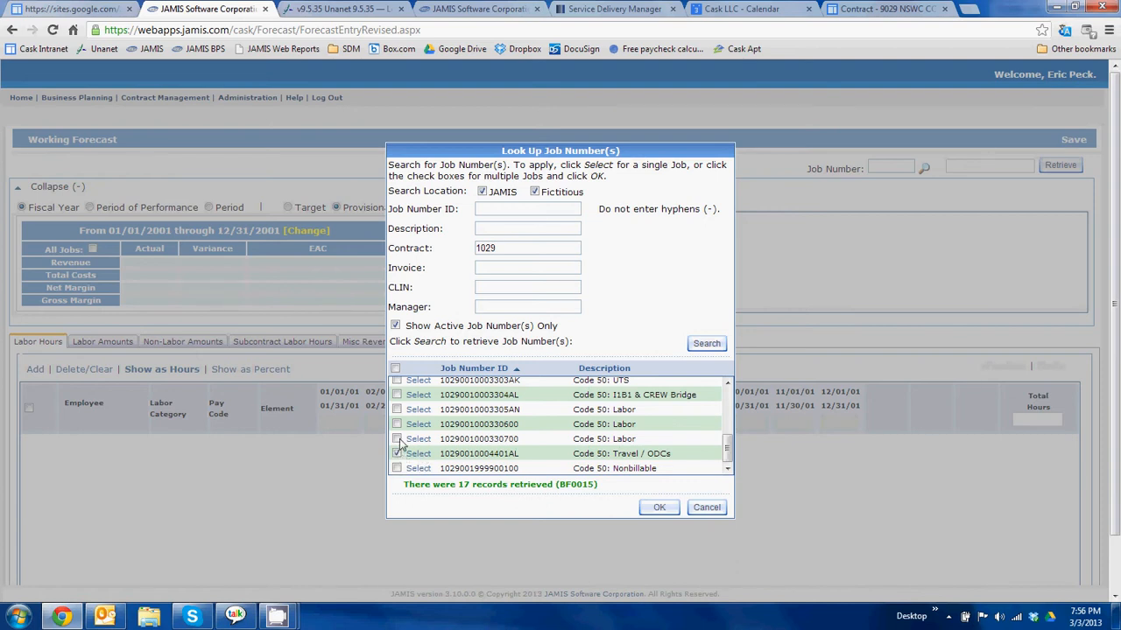
{"action": "left_click", "coordinate": [398, 395]}
{"action": "left_click", "coordinate": [396, 381]}
{"action": "scroll", "coordinate": [728, 464], "scroll_direction": "up", "scroll_amount": 2}
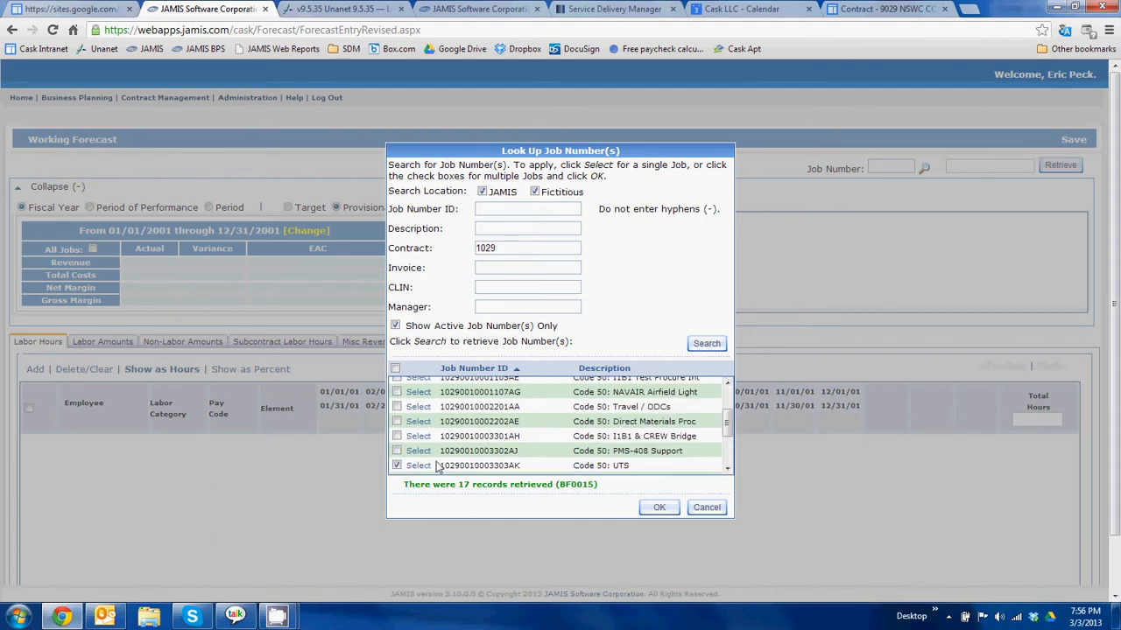
{"action": "left_click", "coordinate": [397, 451]}
{"action": "left_click", "coordinate": [396, 435]}
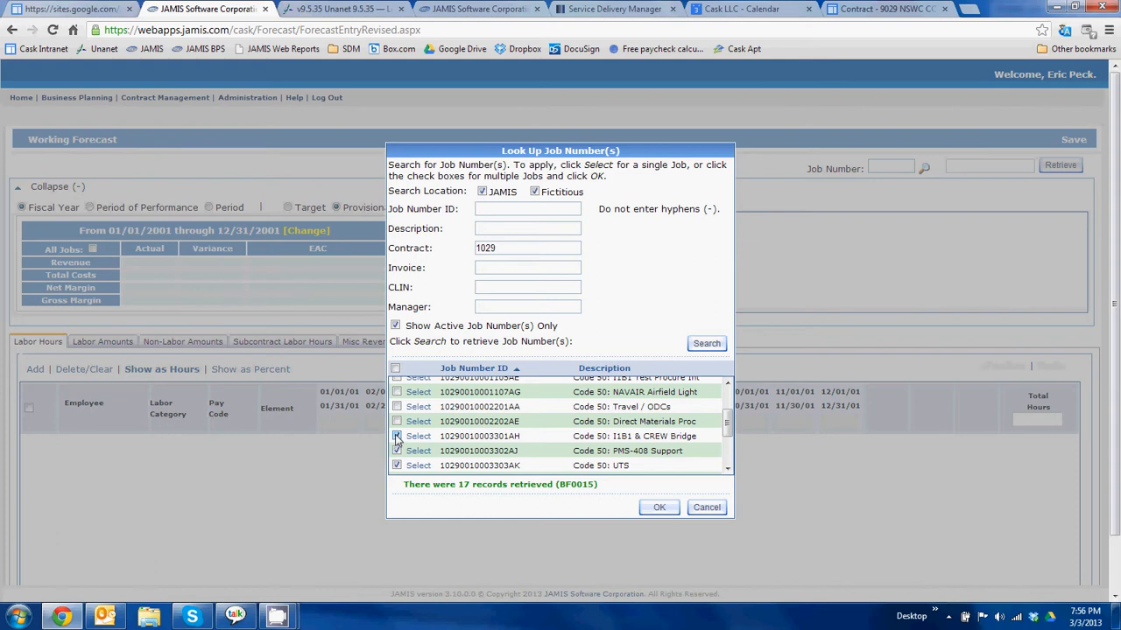
{"action": "left_click", "coordinate": [663, 508]}
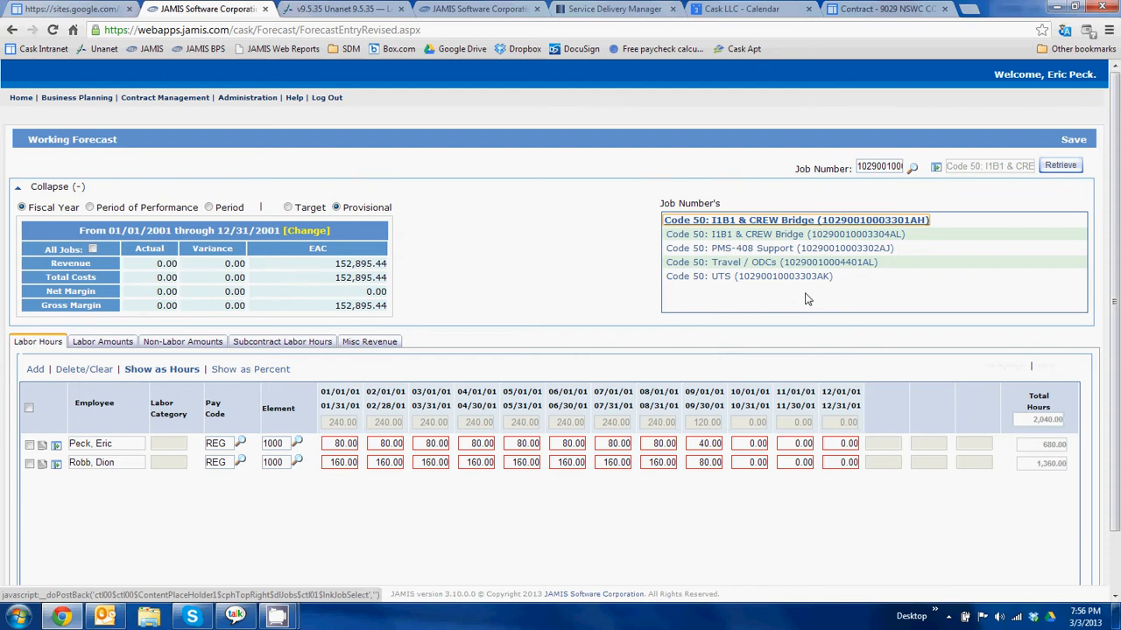
Review the forecasts of the 3304AL, PMS-408 Support and Travel / ODCs jobs, then return to I1B1 & CREW Bridge job 3301AH.
{"action": "left_click", "coordinate": [865, 234]}
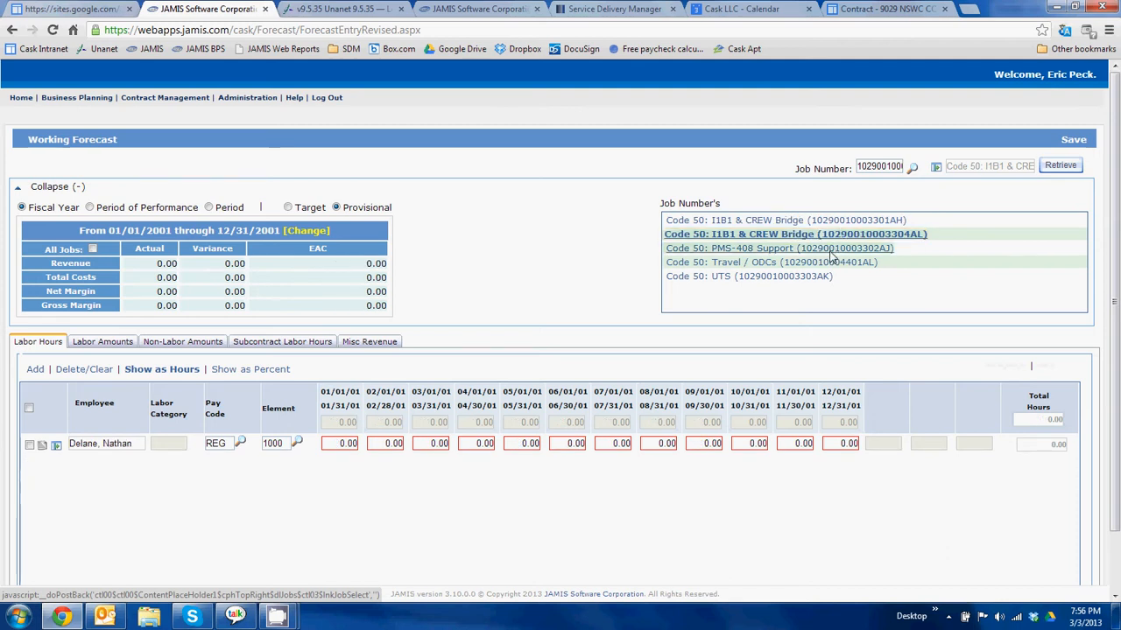
{"action": "left_click", "coordinate": [832, 251]}
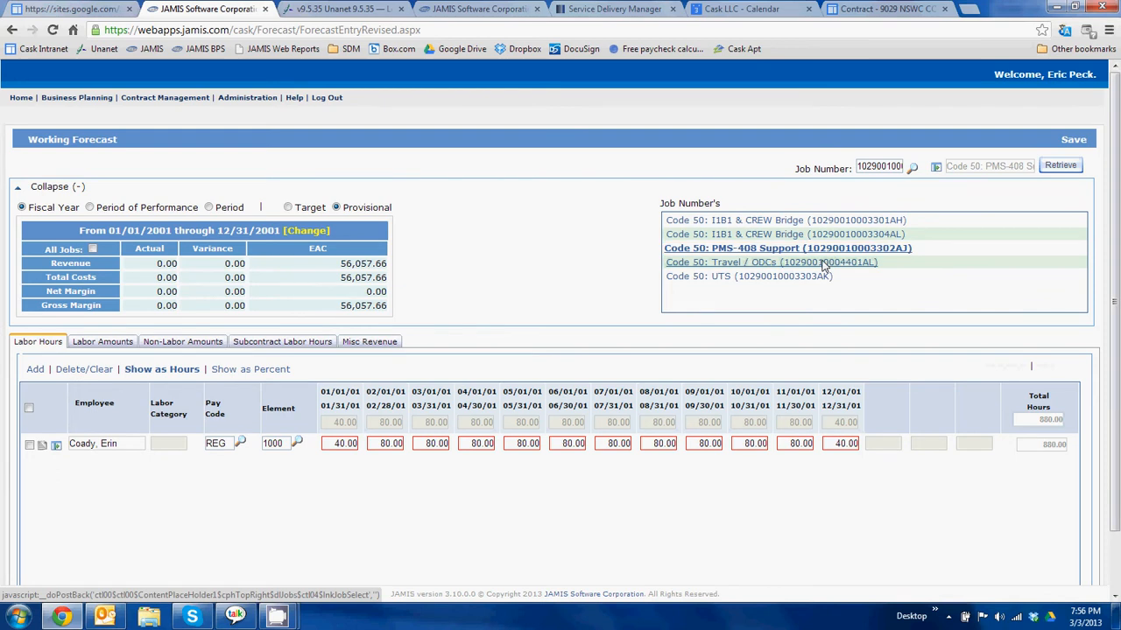
{"action": "left_click", "coordinate": [821, 264]}
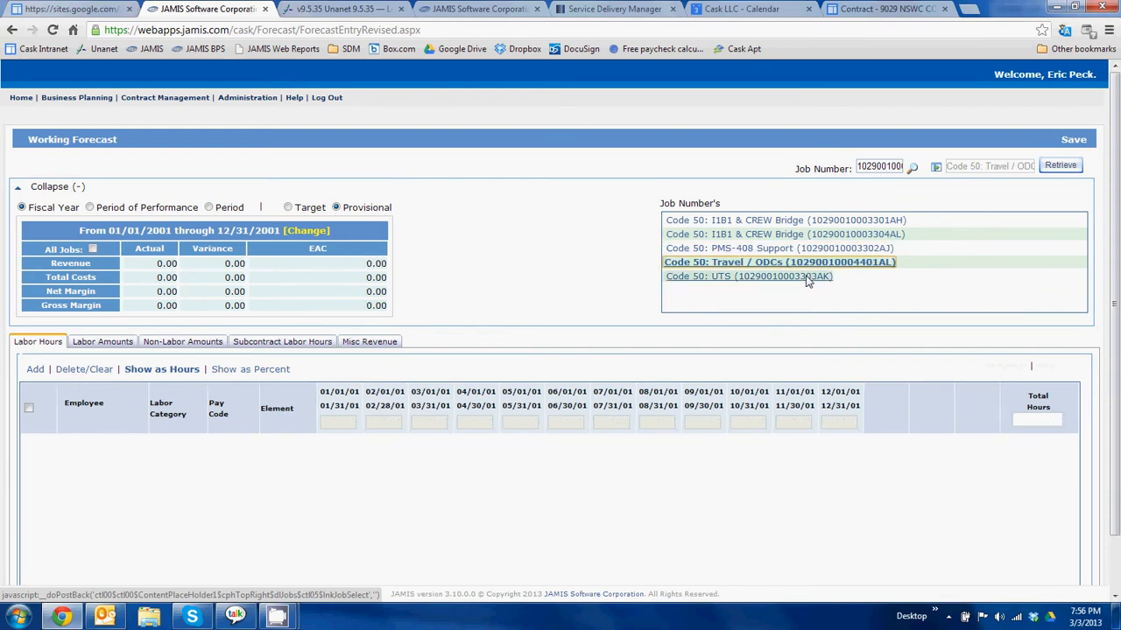
{"action": "left_click", "coordinate": [821, 223]}
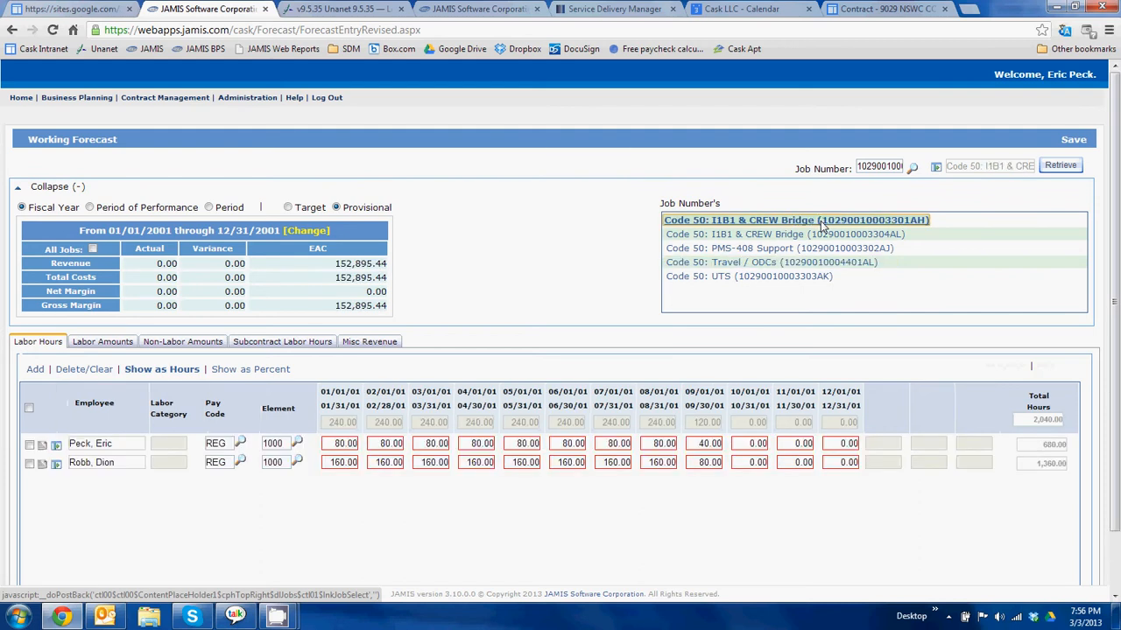
Examine the contract information for job 3301AH, including contract funding, customer contract ID and line item funding, and close it.
{"action": "left_click", "coordinate": [936, 167]}
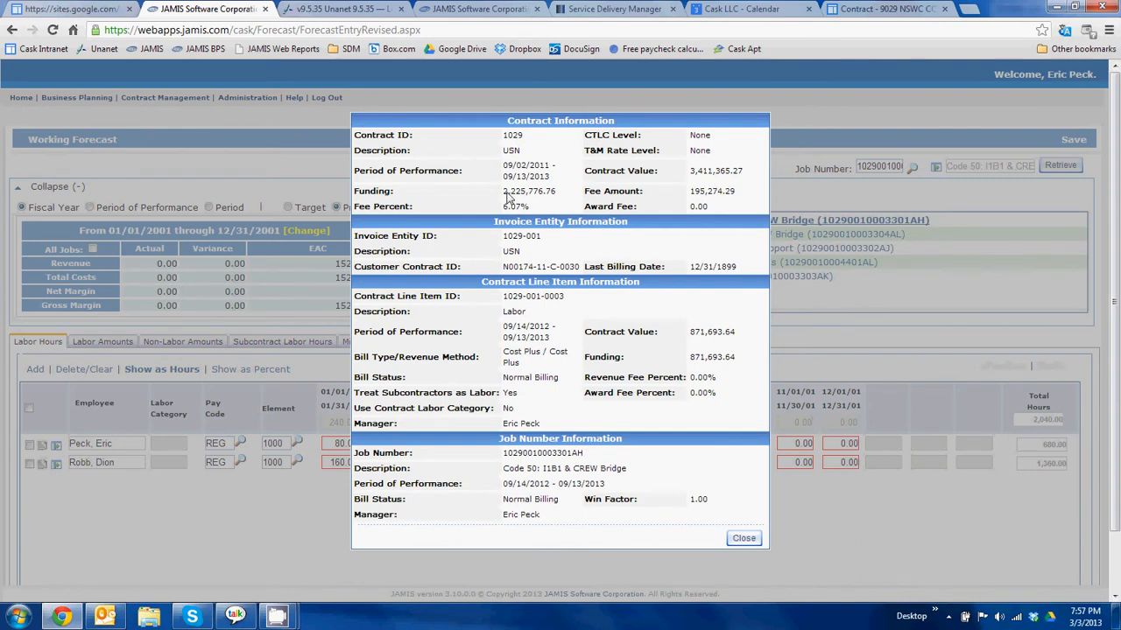
{"action": "left_click_drag", "start_coordinate": [504, 197], "coordinate": [561, 200]}
{"action": "left_click", "coordinate": [563, 243]}
{"action": "left_click_drag", "start_coordinate": [504, 253], "coordinate": [588, 270]}
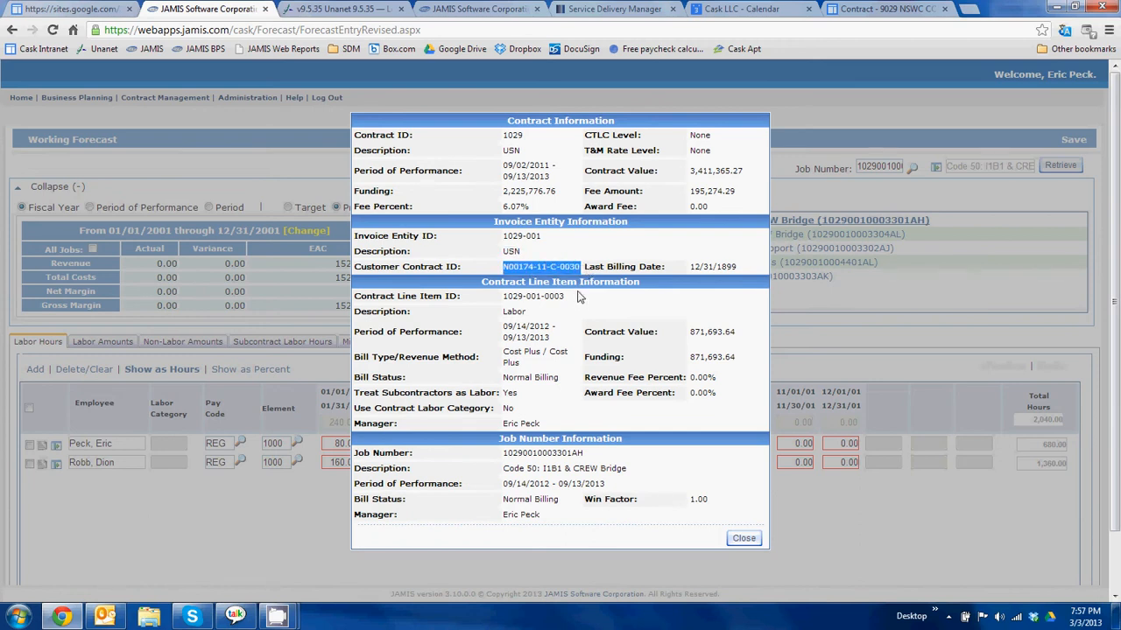
{"action": "left_click", "coordinate": [578, 300]}
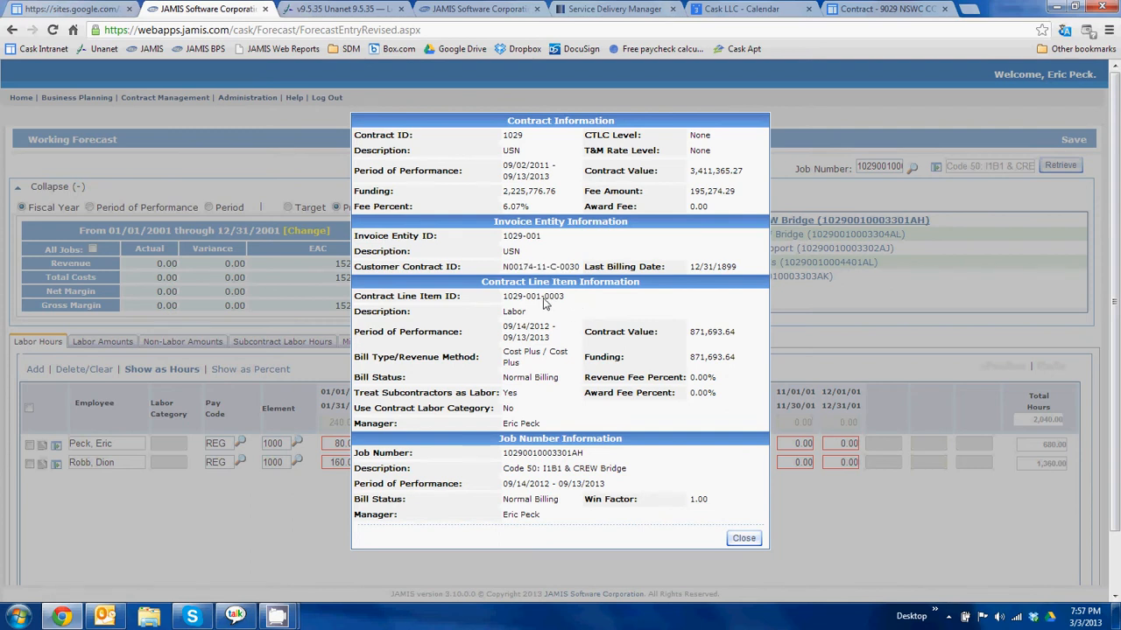
{"action": "left_click_drag", "start_coordinate": [543, 298], "coordinate": [504, 314]}
{"action": "left_click_drag", "start_coordinate": [691, 360], "coordinate": [735, 364]}
{"action": "left_click", "coordinate": [744, 538]}
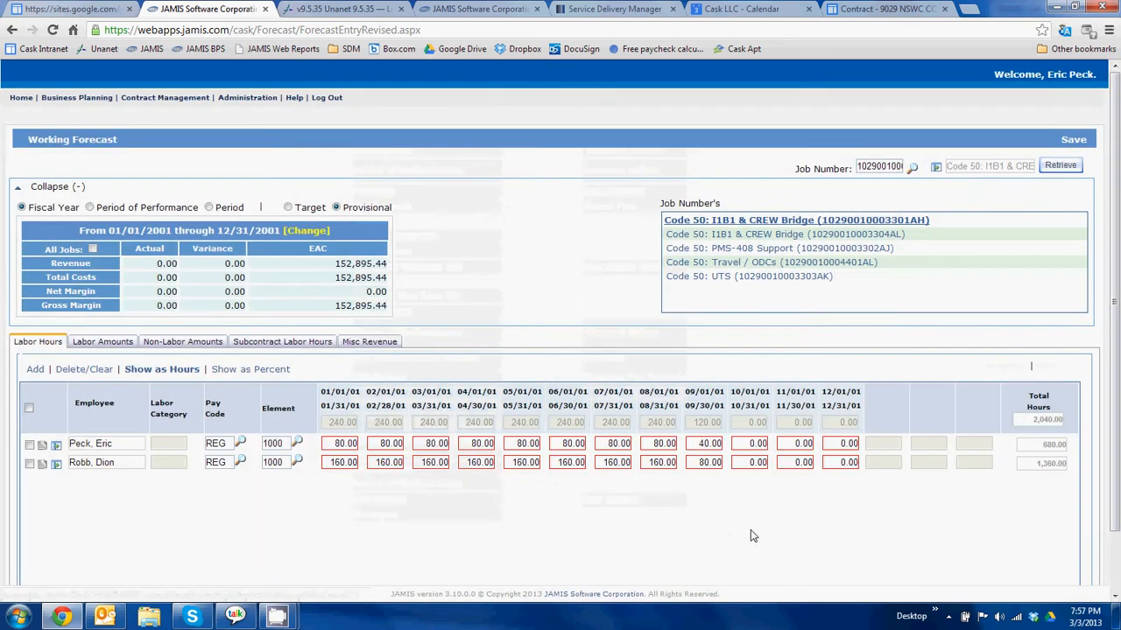
Display the forecast by Period of Performance and check the job's EAC revenue and monthly labor hours.
{"action": "left_click", "coordinate": [89, 207]}
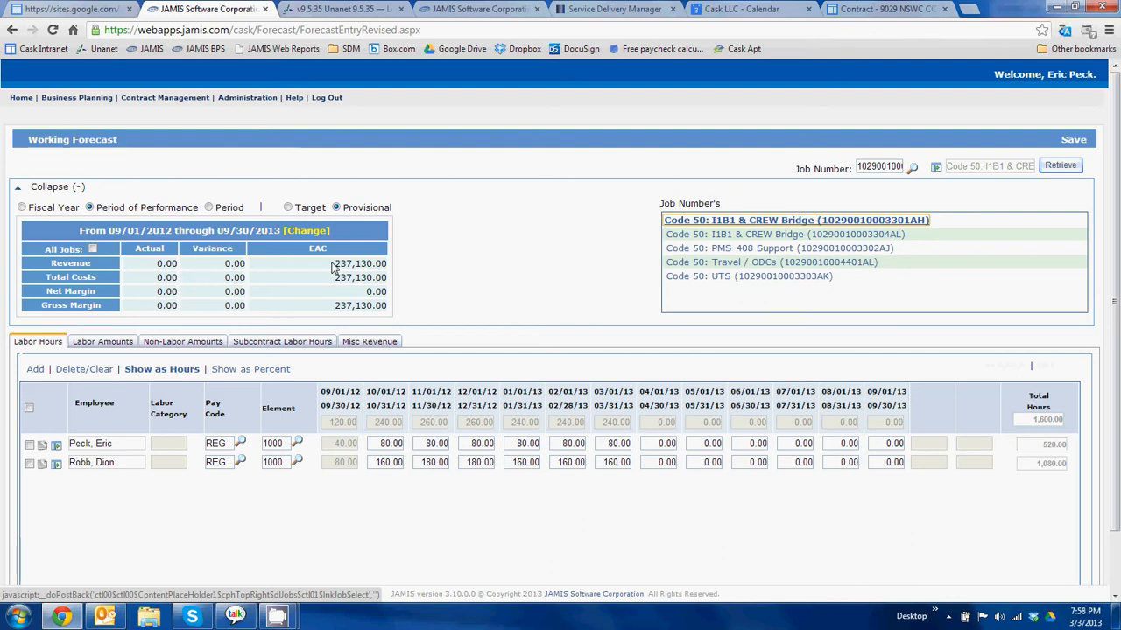
{"action": "left_click_drag", "start_coordinate": [334, 264], "coordinate": [387, 264]}
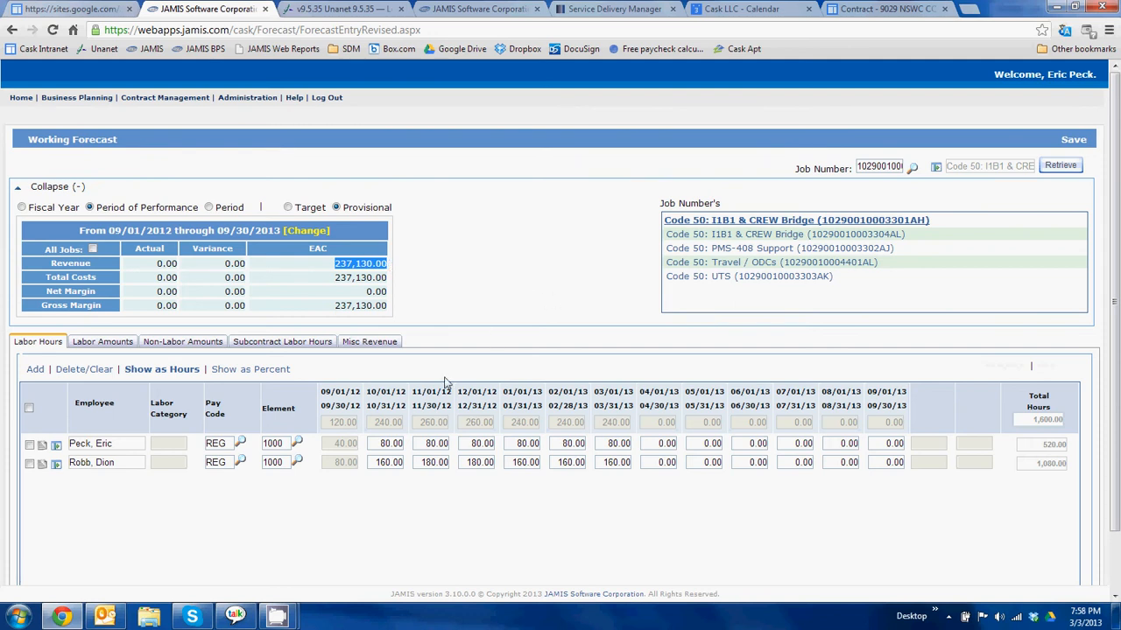
{"action": "left_click", "coordinate": [333, 448]}
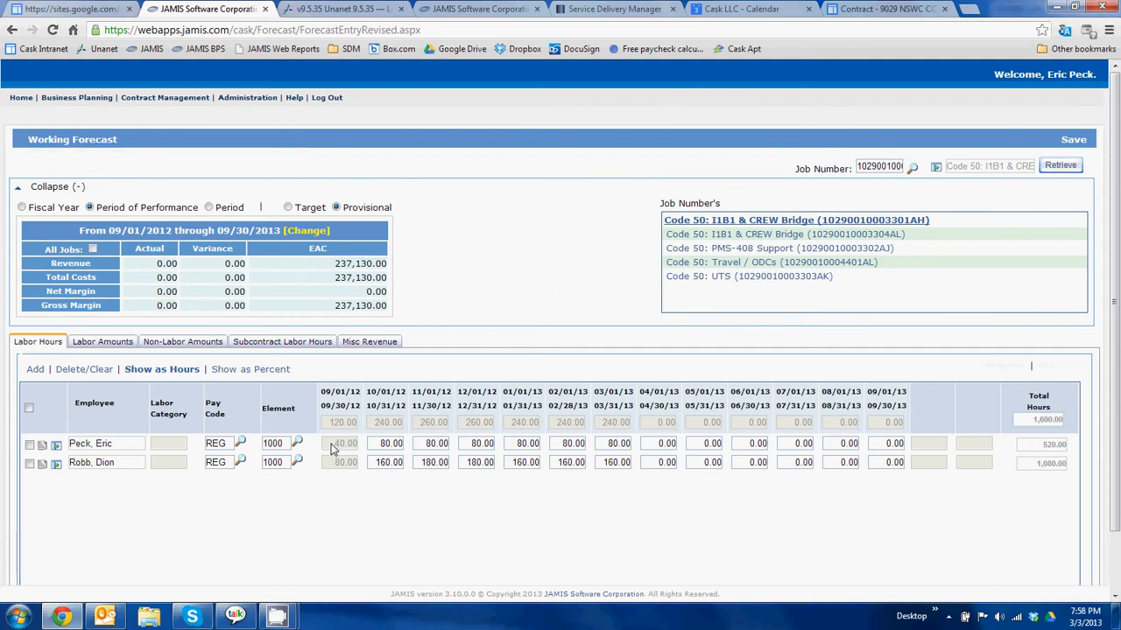
{"action": "left_click", "coordinate": [360, 478]}
Add an employee to the labor hours of I1B1 & CREW Bridge job 3304AL by searching for the employee's last name.
{"action": "left_click", "coordinate": [689, 239]}
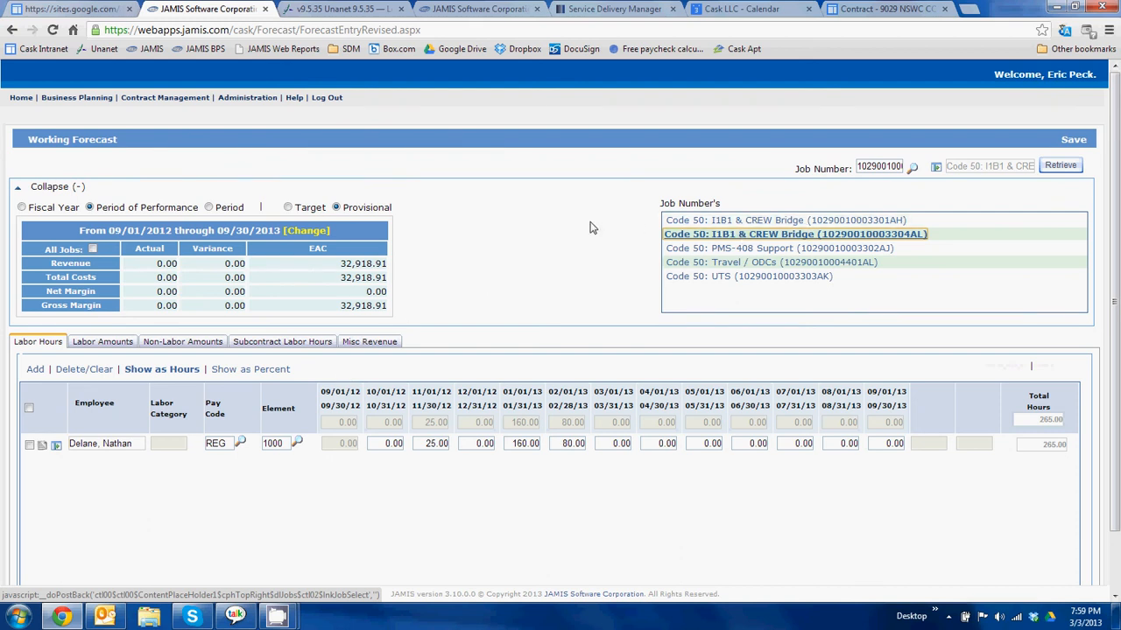
{"action": "left_click", "coordinate": [35, 371]}
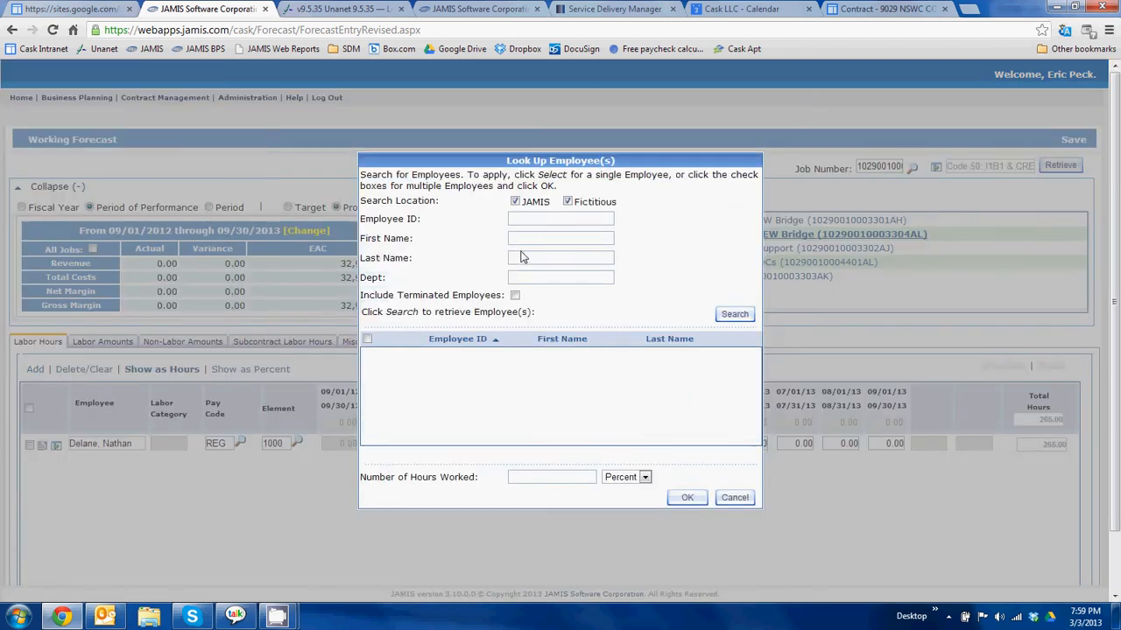
{"action": "left_click", "coordinate": [522, 257]}
{"action": "type", "text": "england"}
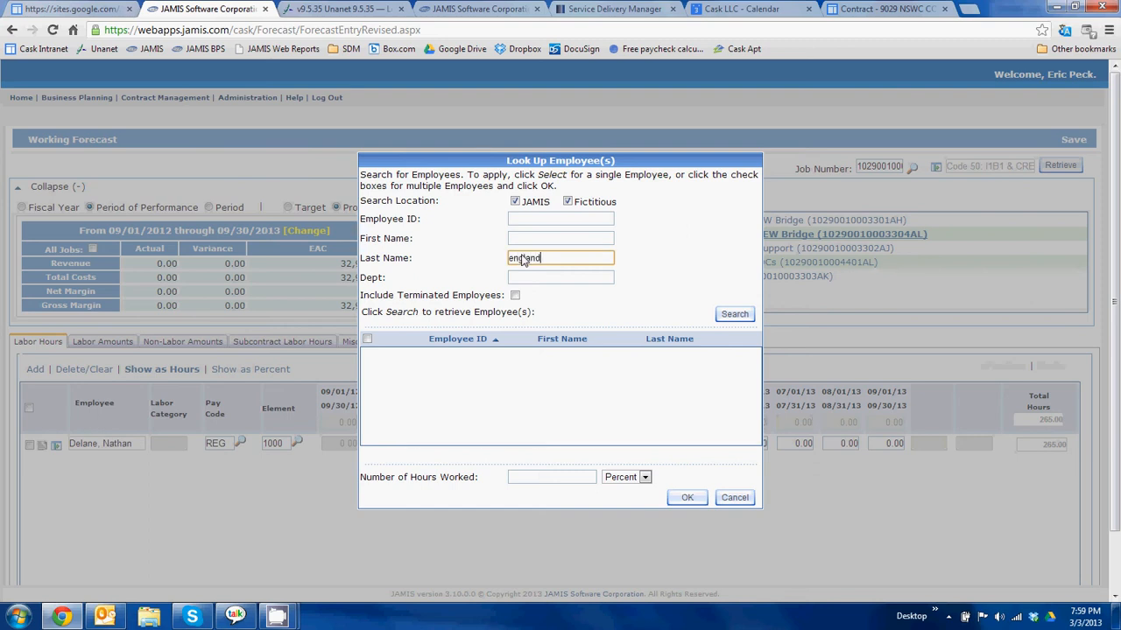
{"action": "left_click", "coordinate": [733, 315]}
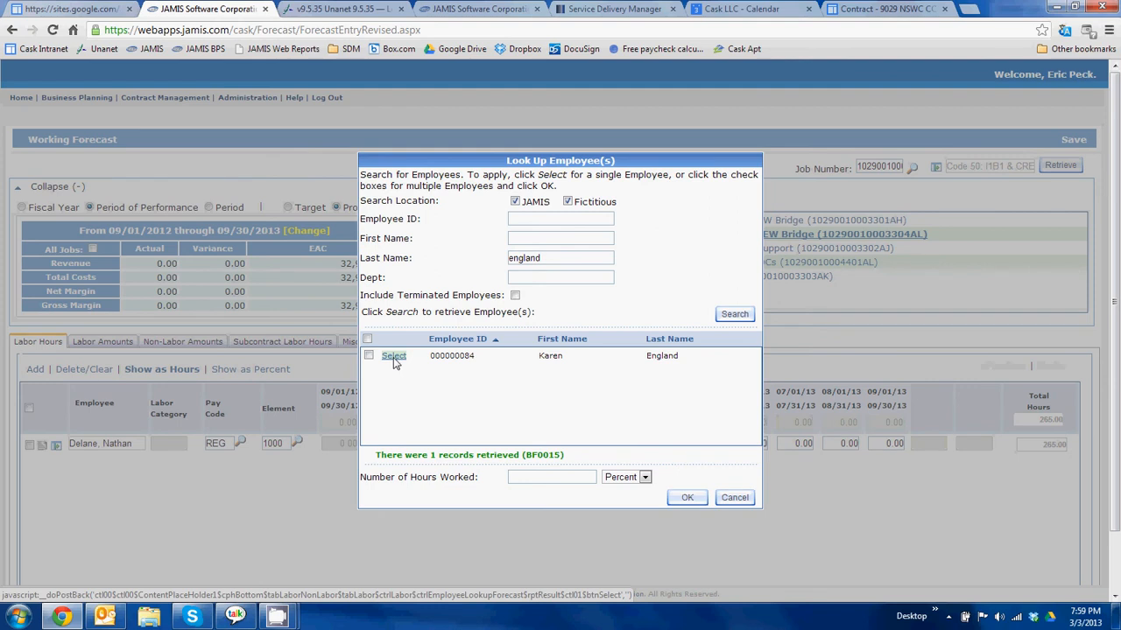
{"action": "left_click", "coordinate": [394, 357]}
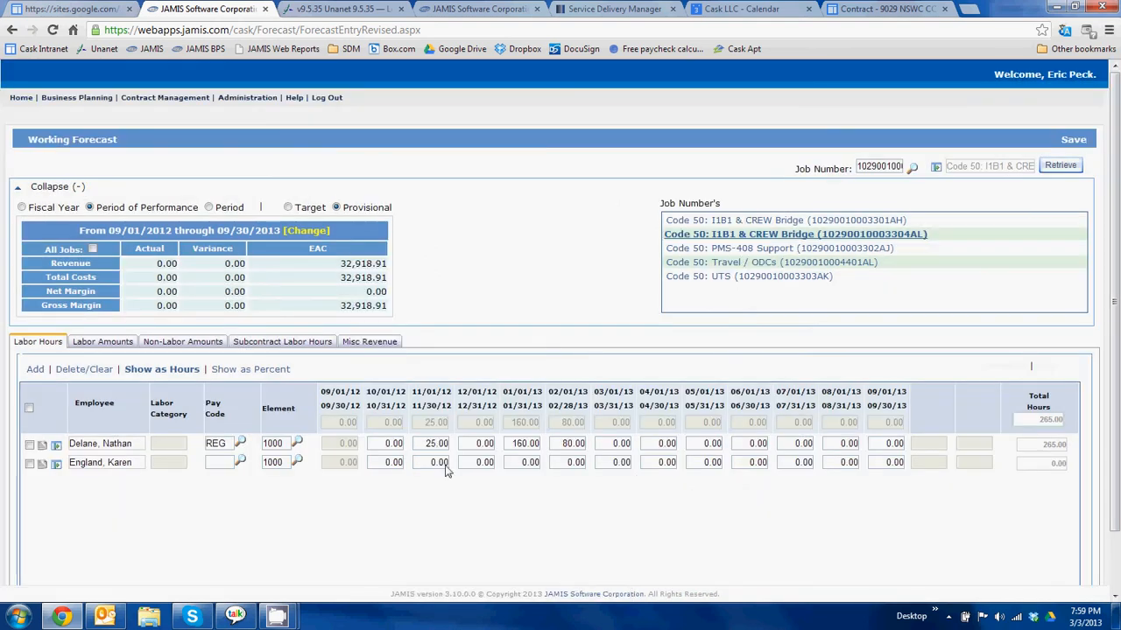
Set the added employee's labor hours to 180 for each of October, November and December 2012.
{"action": "left_click", "coordinate": [389, 463]}
{"action": "type", "text": "1"}
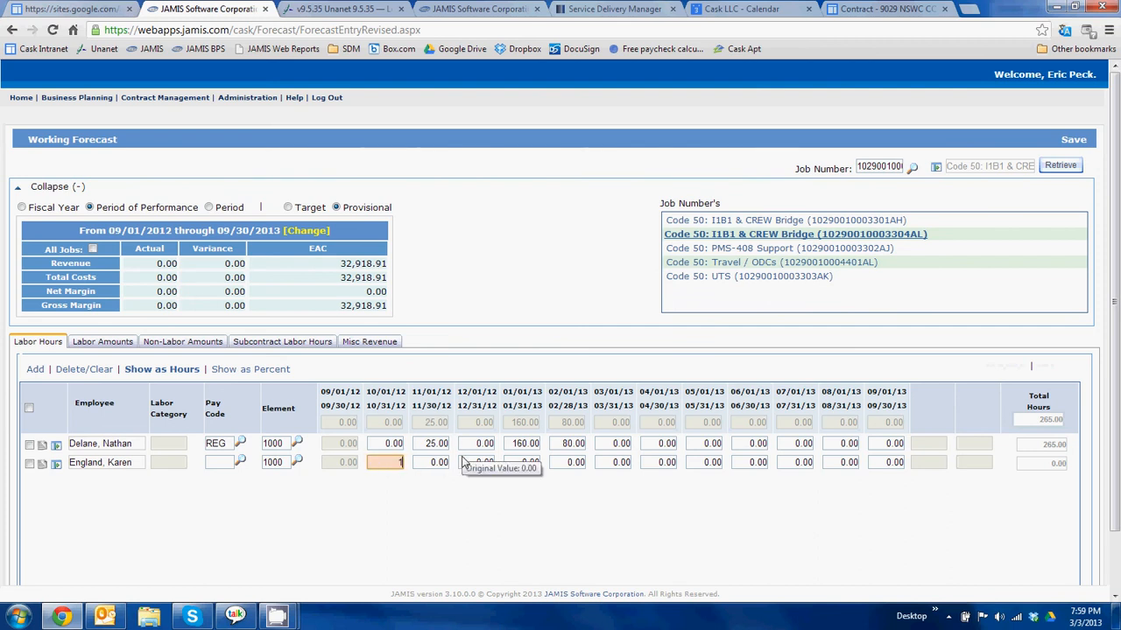
{"action": "type", "text": "80"}
{"action": "key", "text": "Tab"}
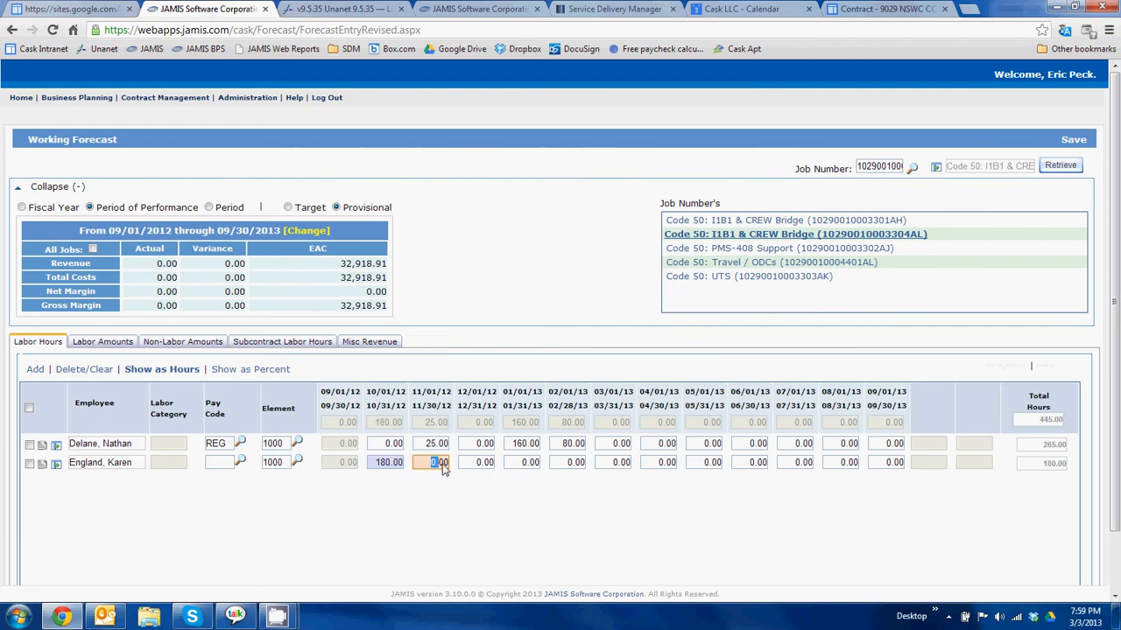
{"action": "type", "text": "180"}
{"action": "key", "text": "Tab"}
{"action": "type", "text": "180"}
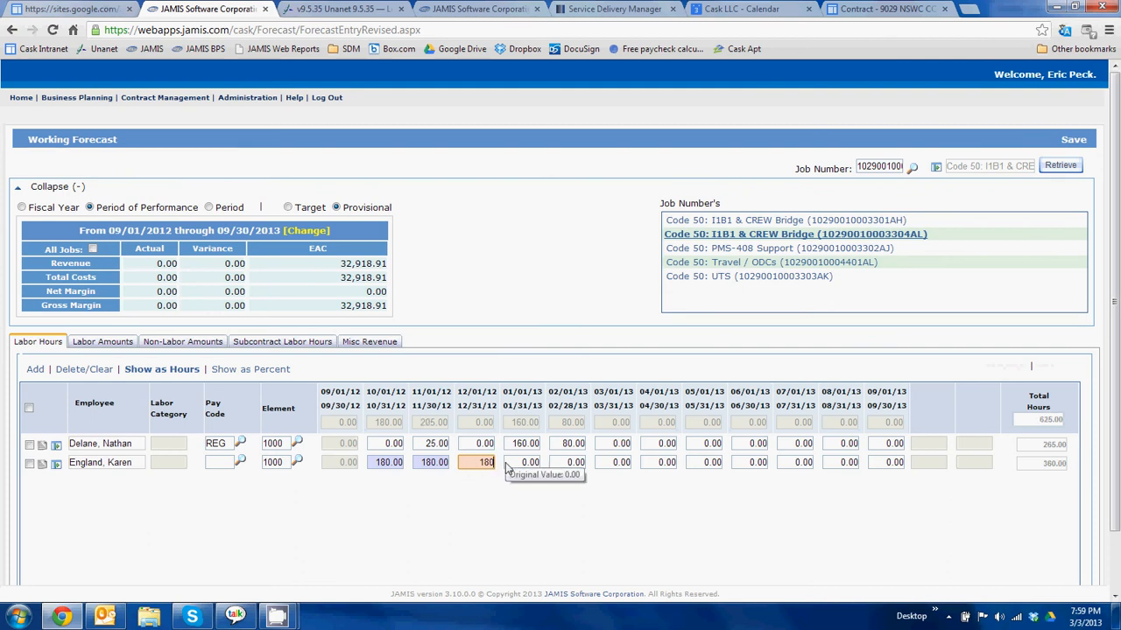
{"action": "left_click", "coordinate": [516, 496]}
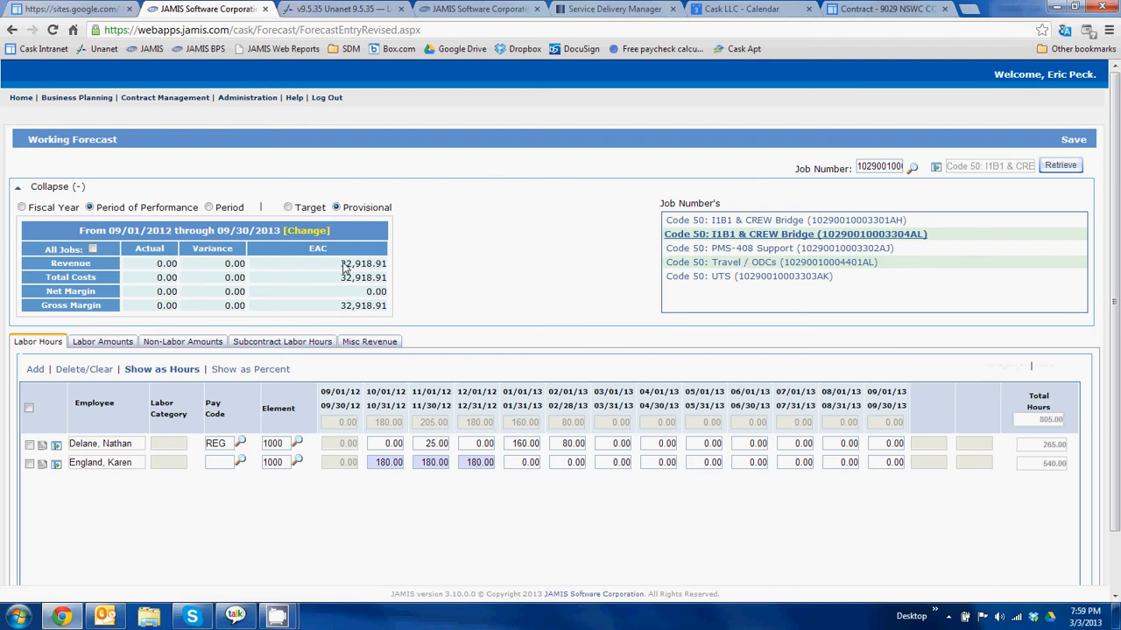
Assign the REG pay code to the added employee's row and save the forecast.
{"action": "left_click_drag", "start_coordinate": [343, 265], "coordinate": [385, 265]}
{"action": "left_click", "coordinate": [1070, 142]}
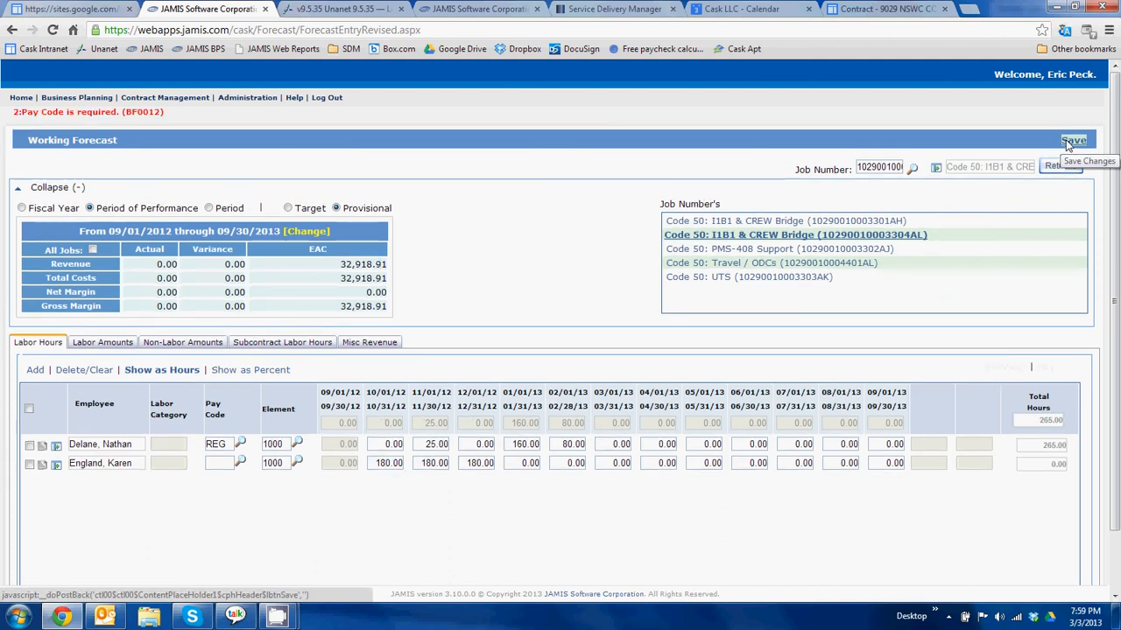
{"action": "left_click", "coordinate": [239, 463]}
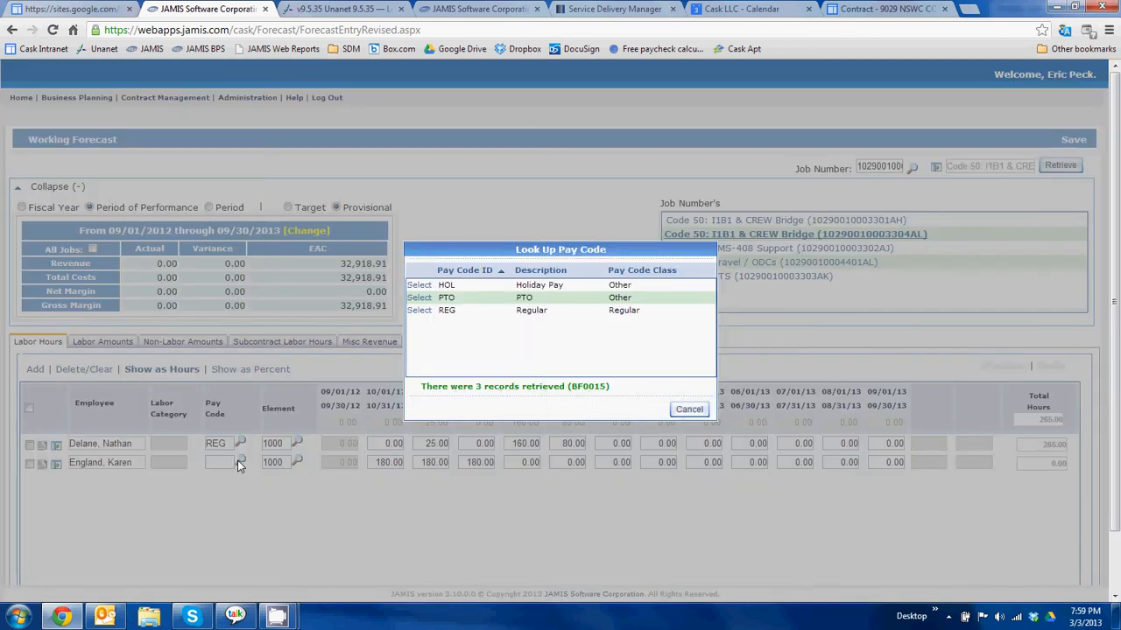
{"action": "left_click", "coordinate": [419, 311]}
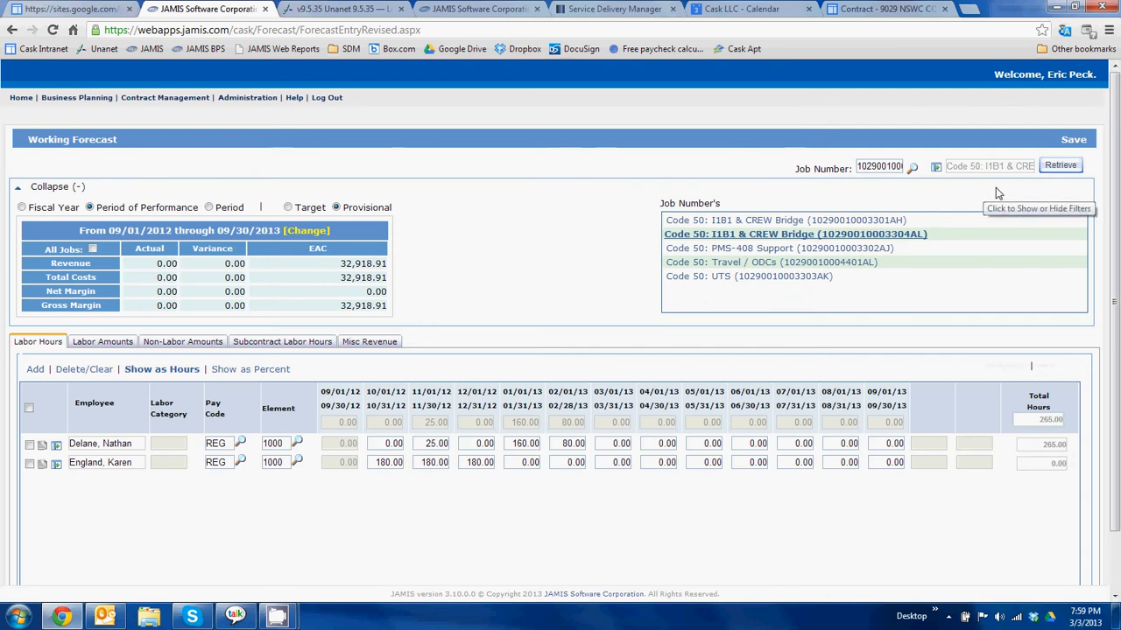
{"action": "left_click", "coordinate": [1073, 141]}
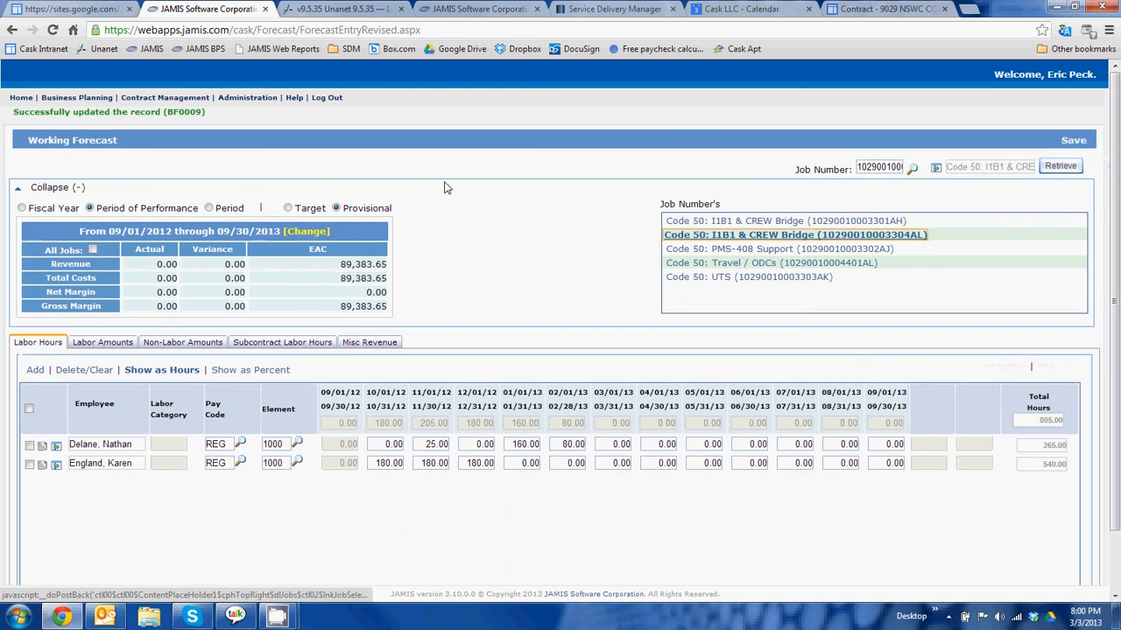
Check the updated EAC revenue for job 3304AL and the total summary for all listed jobs.
{"action": "left_click_drag", "start_coordinate": [344, 270], "coordinate": [406, 267]}
{"action": "left_click", "coordinate": [455, 235]}
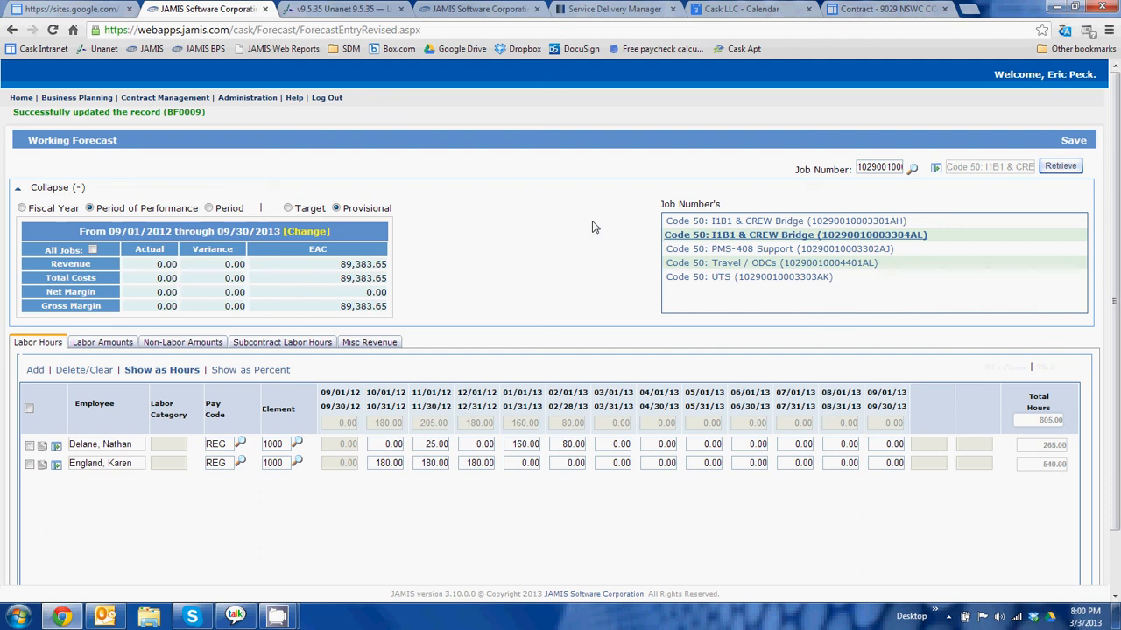
{"action": "left_click", "coordinate": [92, 250]}
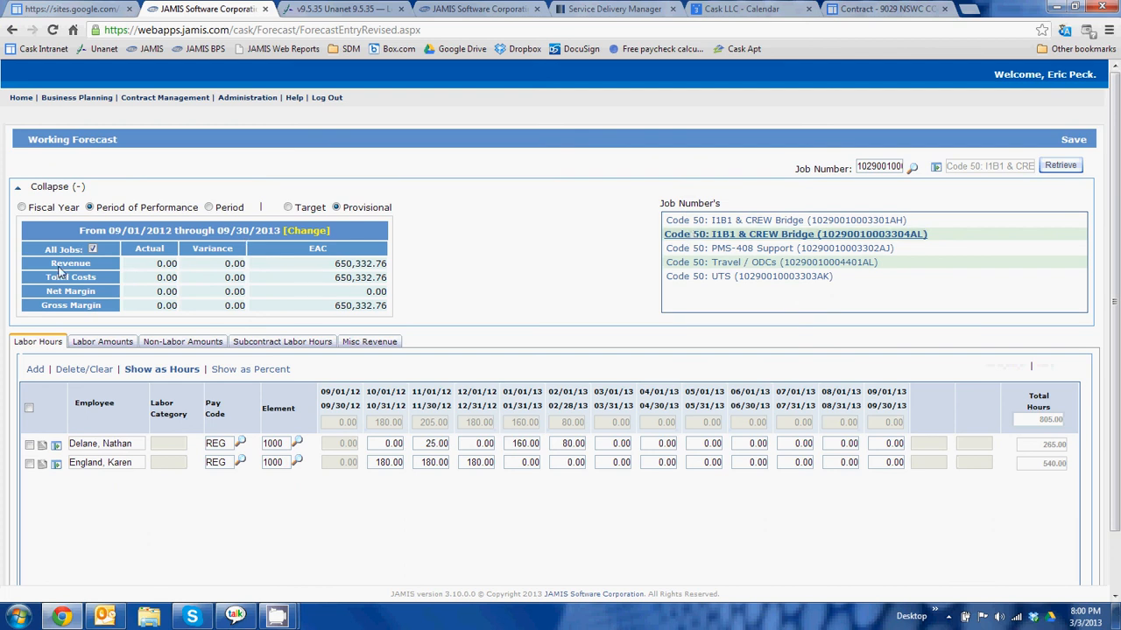
{"action": "left_click", "coordinate": [93, 251]}
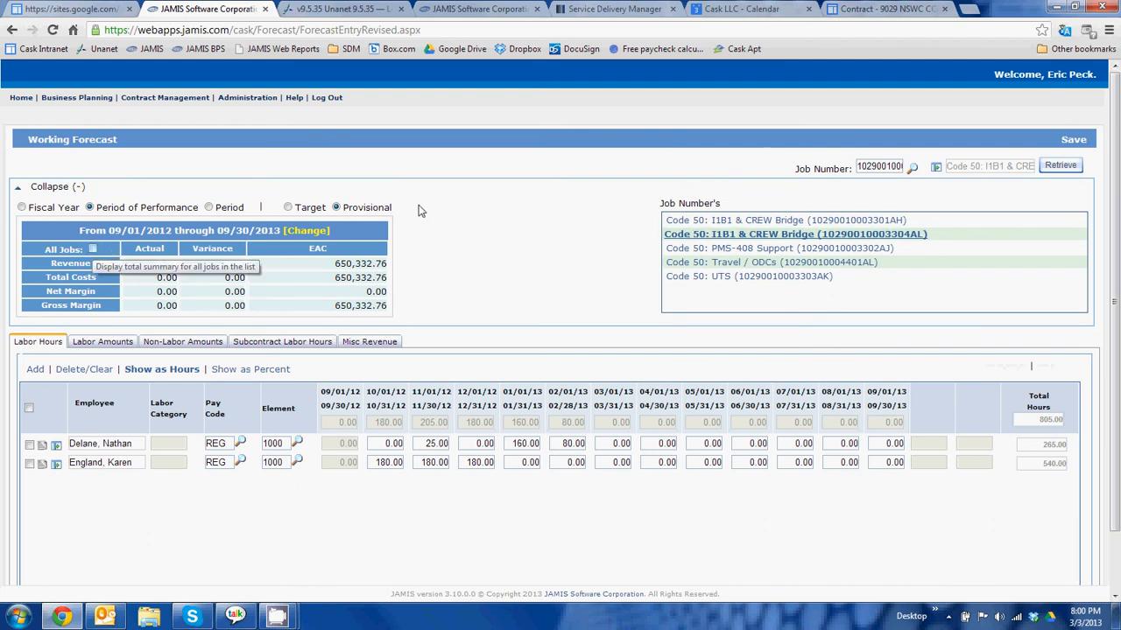
View the individual forecasts of I1B1 & CREW Bridge jobs 3304AL and 3301AH.
{"action": "left_click", "coordinate": [704, 239]}
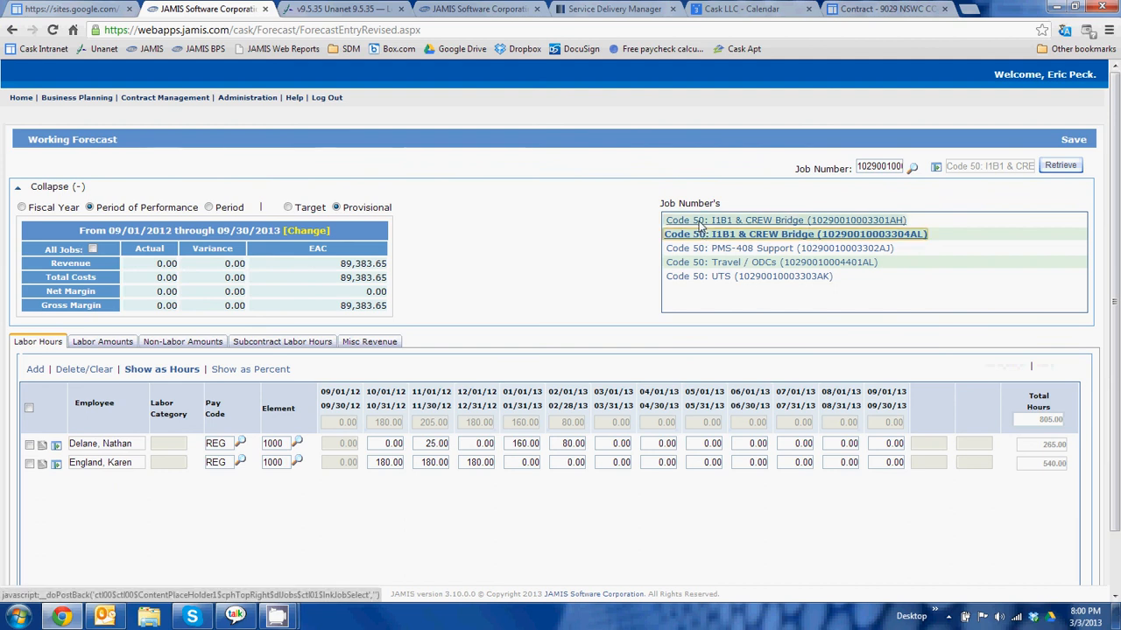
{"action": "left_click", "coordinate": [700, 222]}
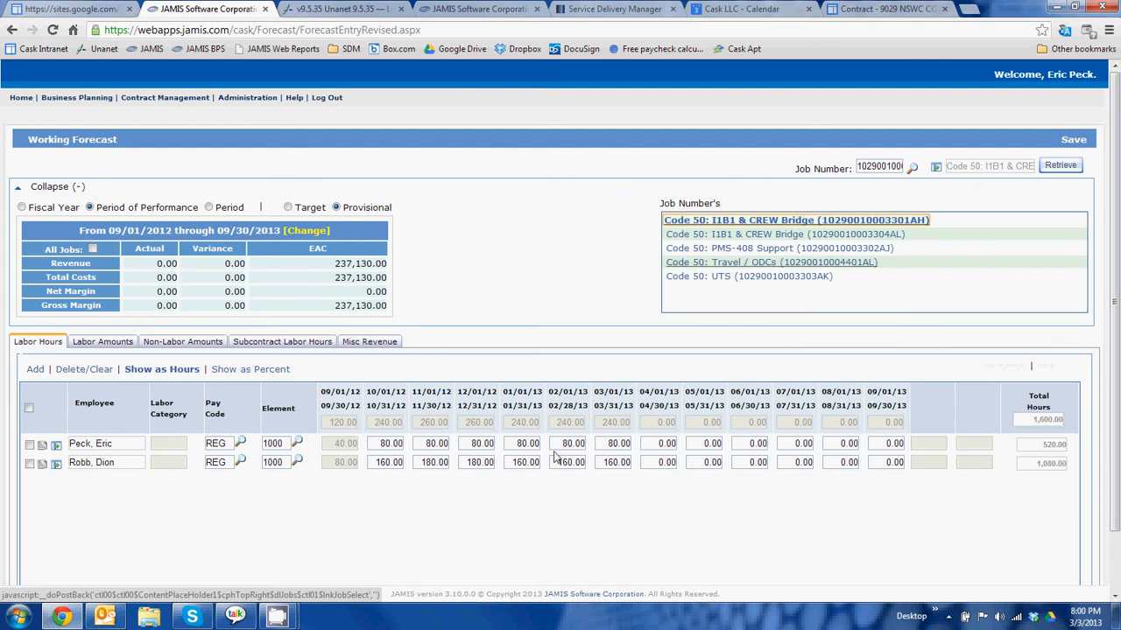
{"action": "mouse_move", "coordinate": [278, 613]}
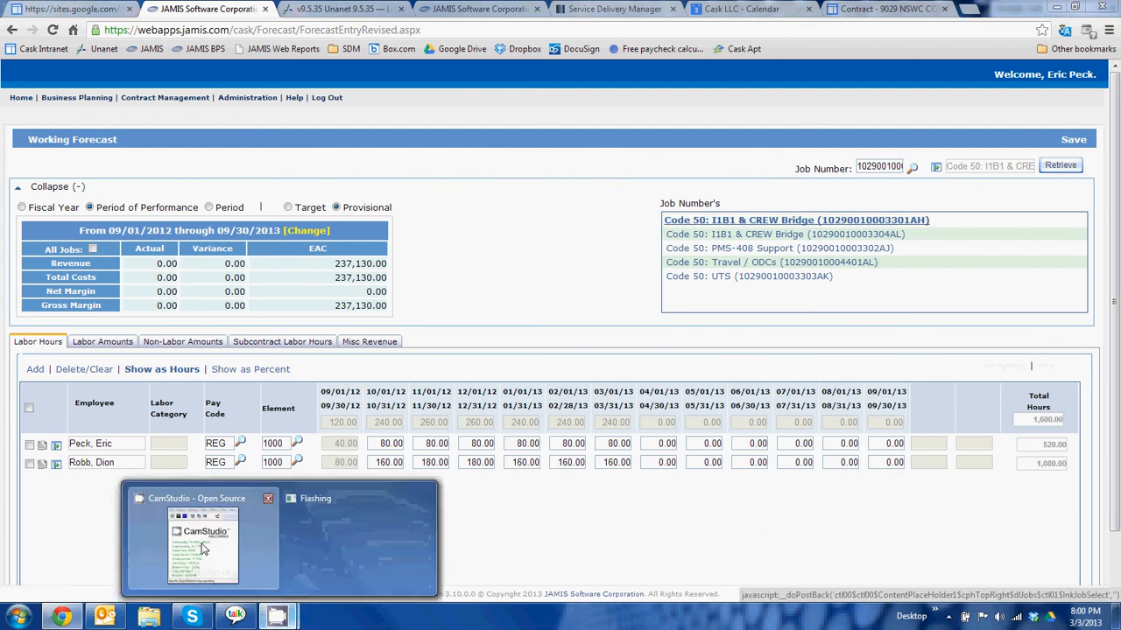